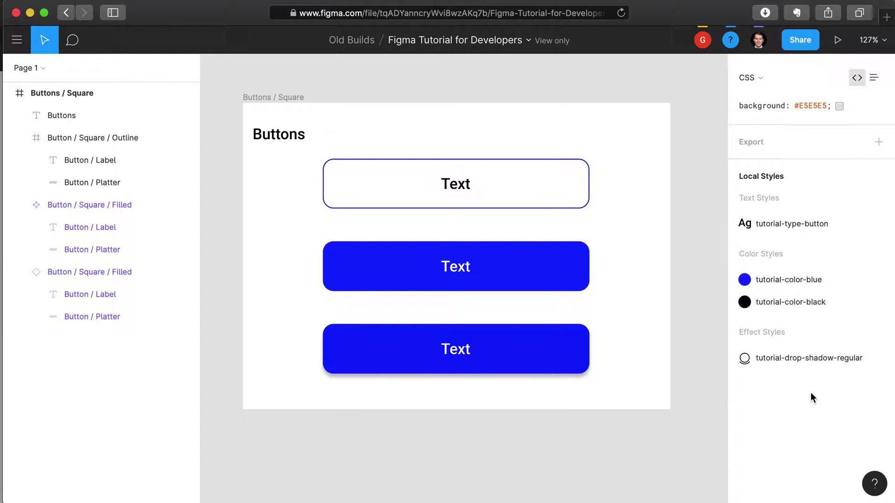
- Open the style details of the tutorial-type-button text style
scroll(337, 145, "up", 2)
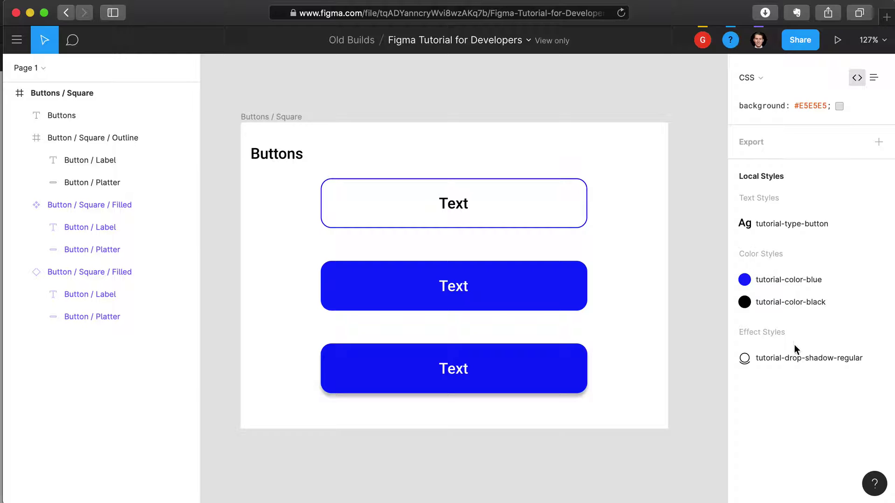
right_click(784, 225)
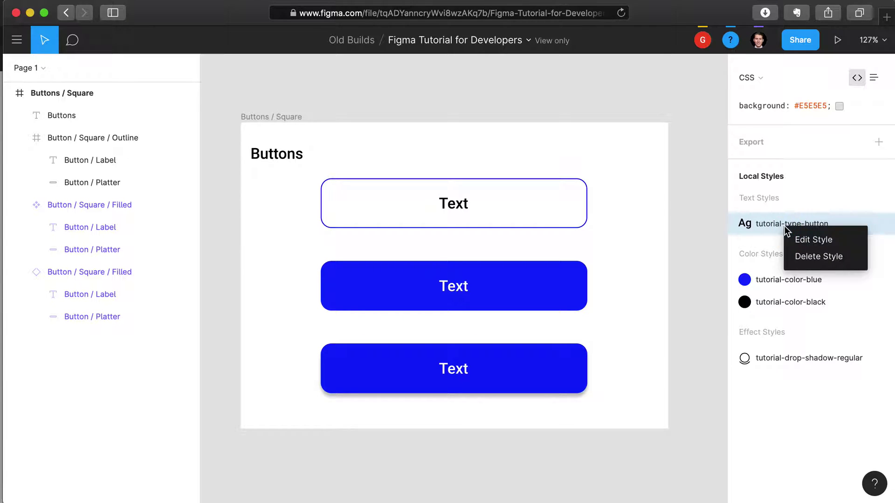
left_click(801, 243)
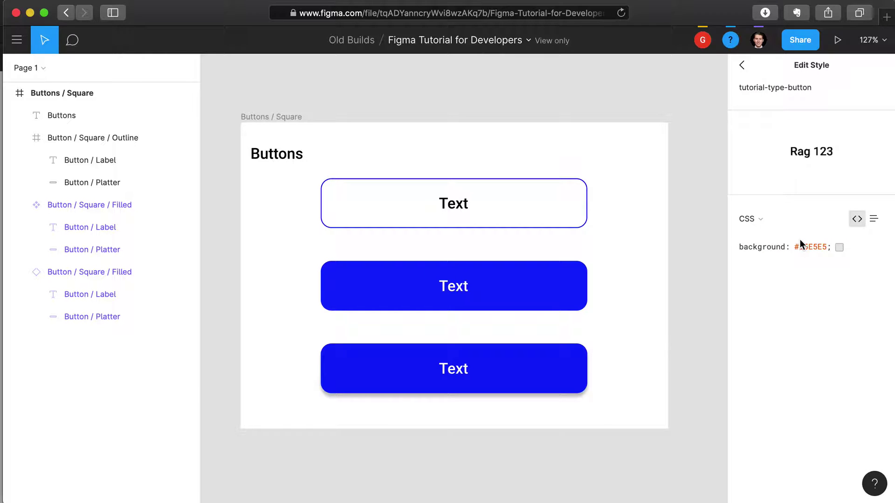
- Compare its Roboto Medium 17px values in Table and Code views, then return to local styles
left_click(874, 219)
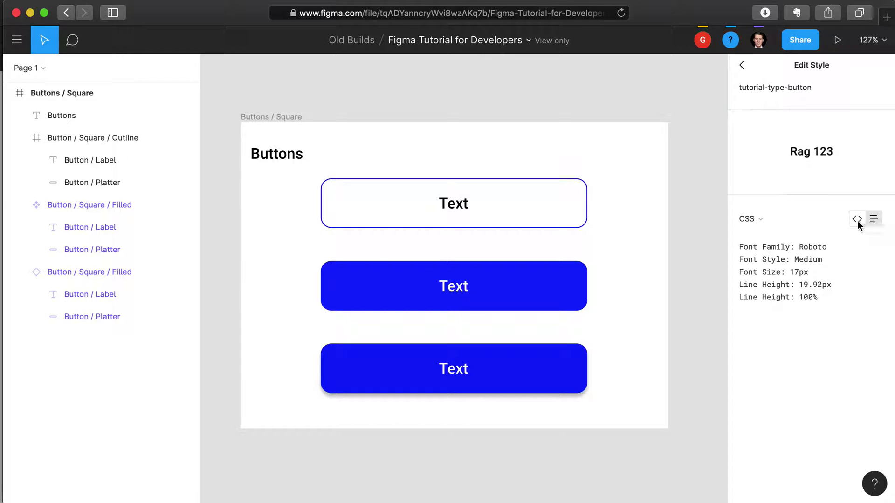
left_click(856, 220)
left_click(872, 221)
left_click(859, 224)
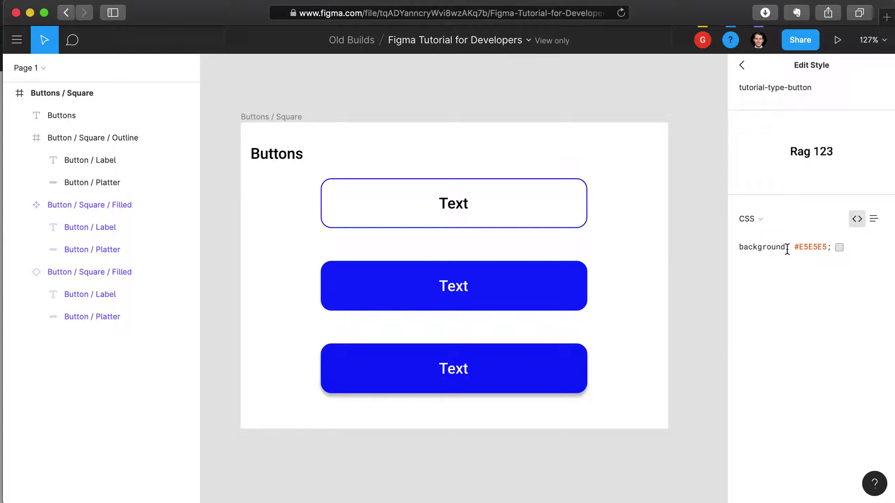
left_click(874, 221)
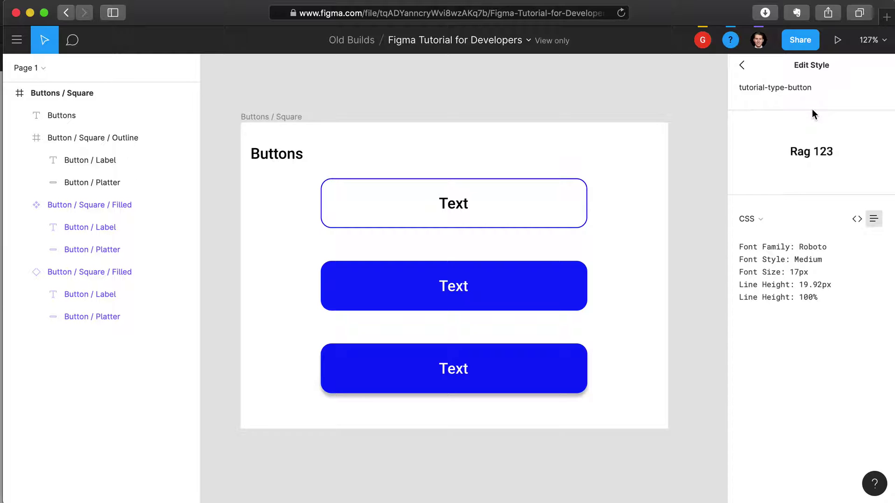
left_click(742, 66)
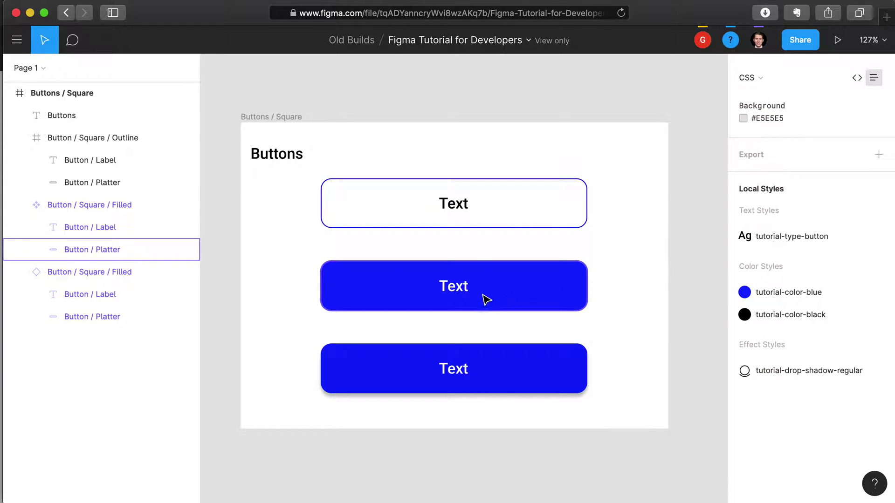
mouse_move(769, 291)
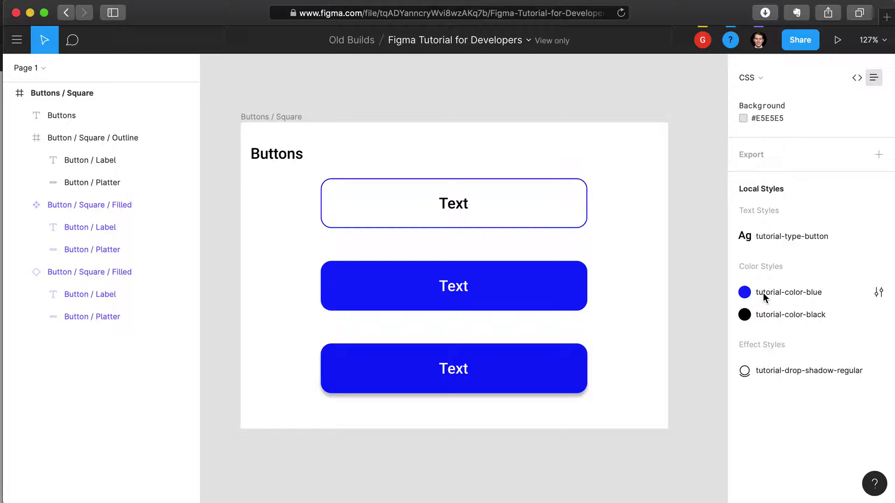
mouse_move(770, 315)
right_click(800, 295)
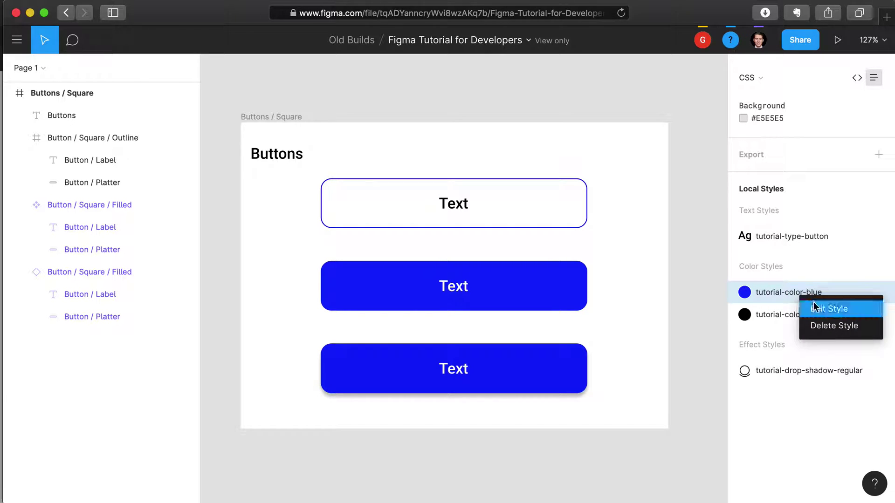
left_click(814, 303)
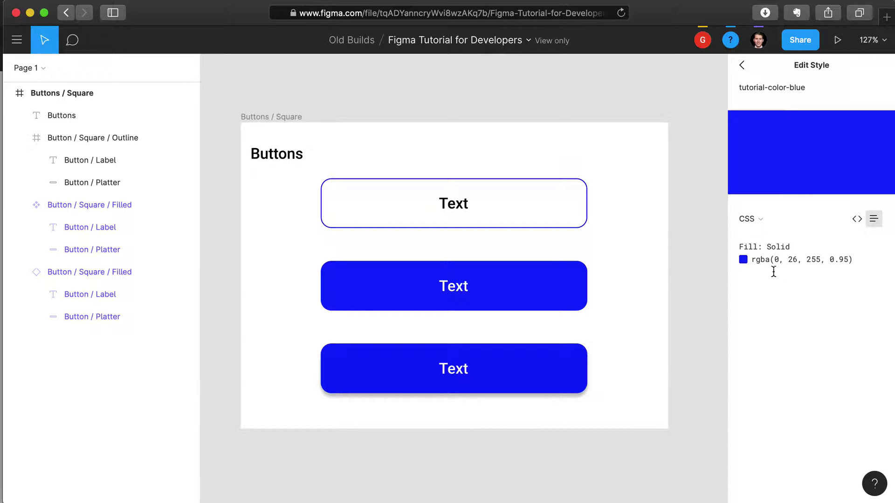
left_click(857, 219)
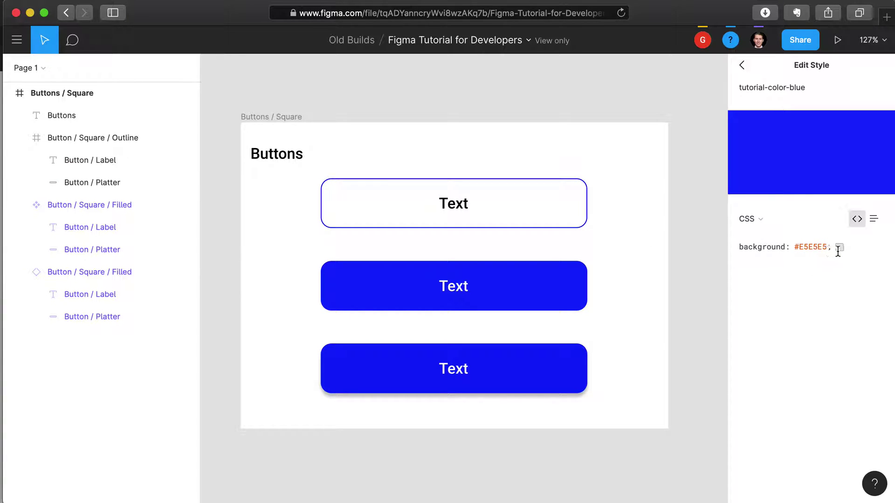
left_click(874, 220)
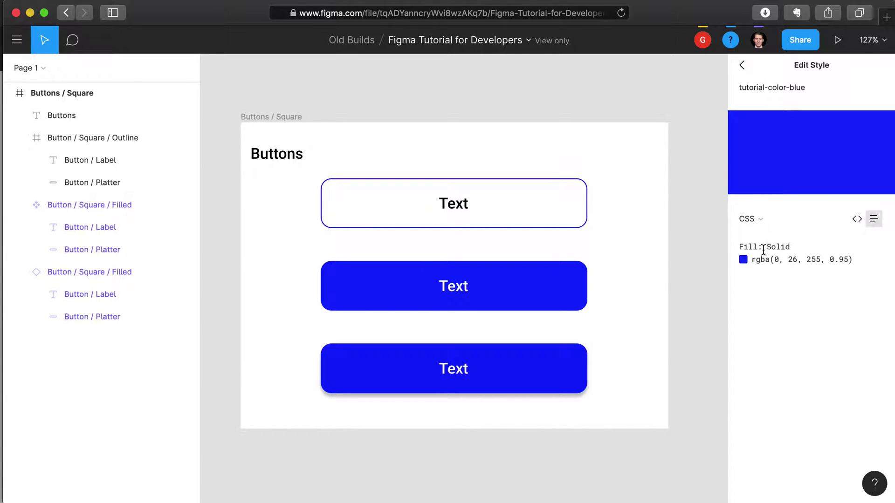
left_click(742, 65)
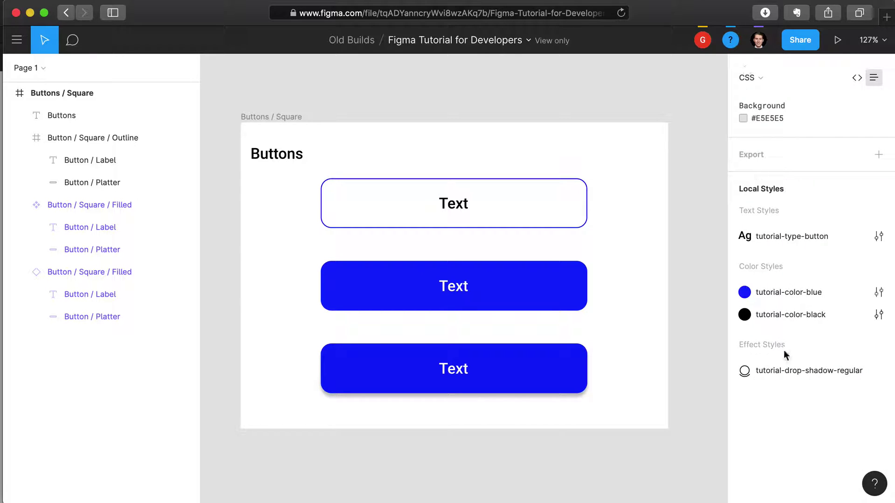
right_click(808, 370)
left_click(821, 381)
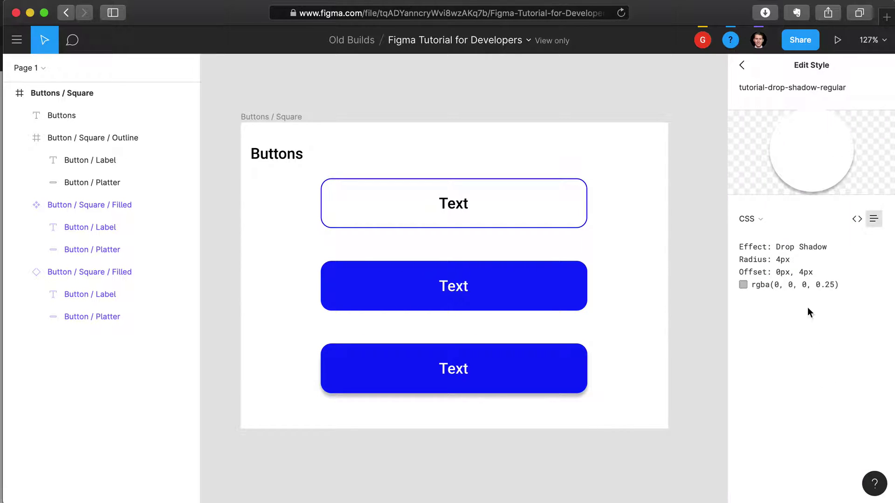
left_click(856, 221)
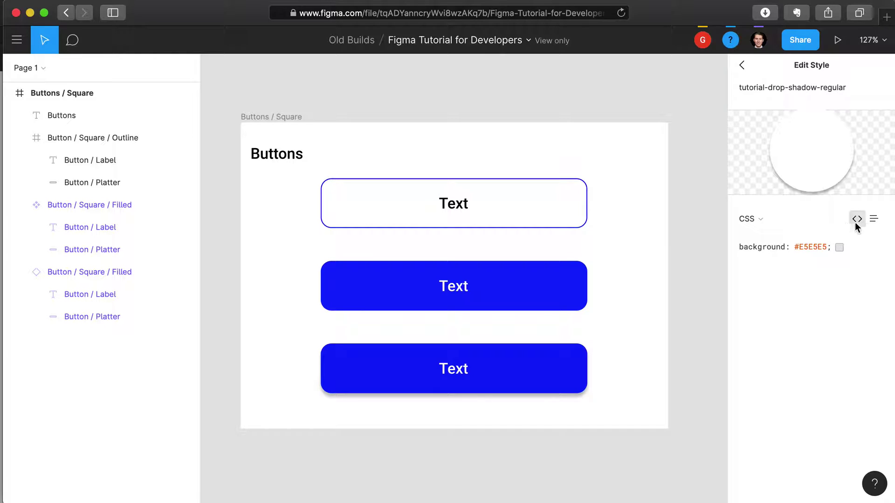
left_click(872, 220)
left_click(858, 220)
left_click(872, 220)
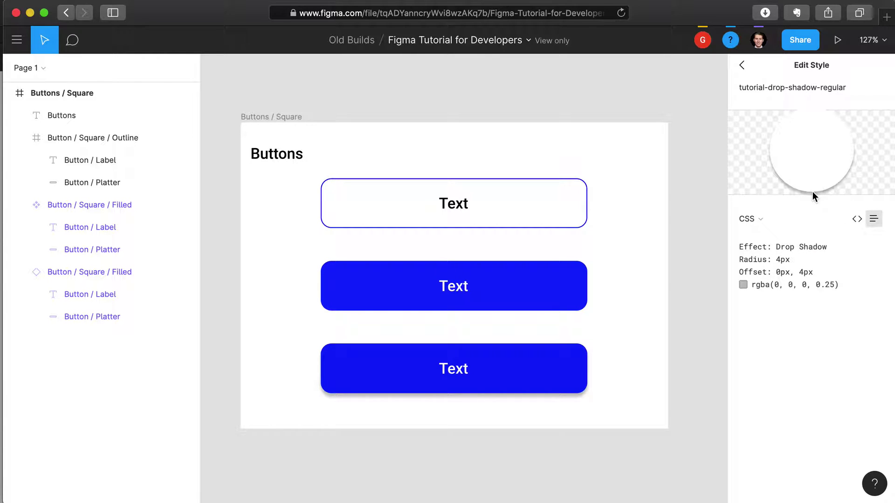
left_click(741, 64)
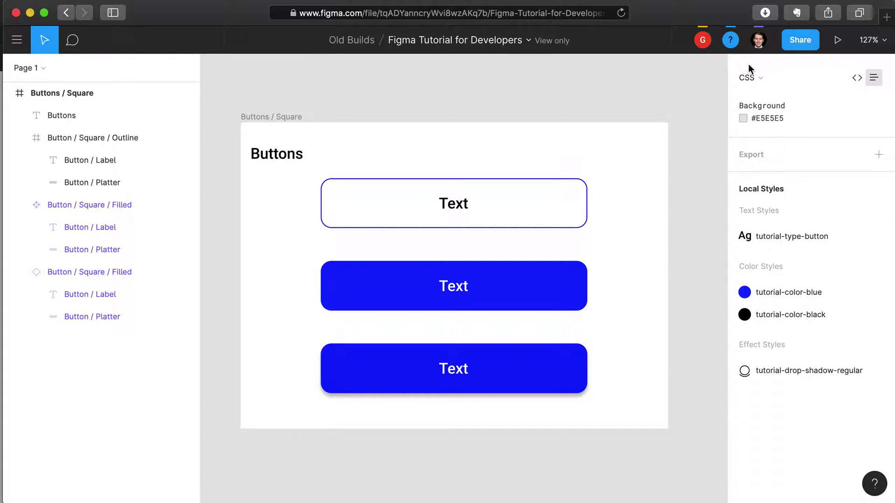
left_click(514, 120)
- Show the outline button's Button / Label as CSS code and highlight the tutorial-type-button comment
left_click(462, 206)
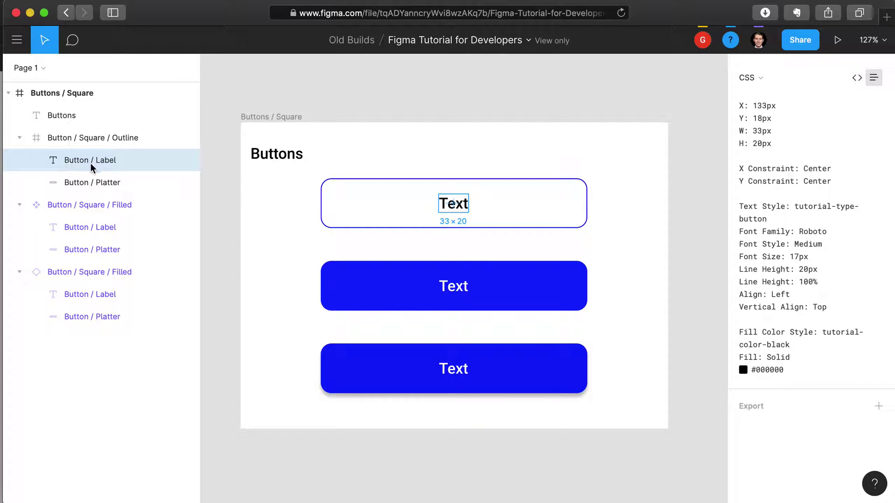
left_click(857, 78)
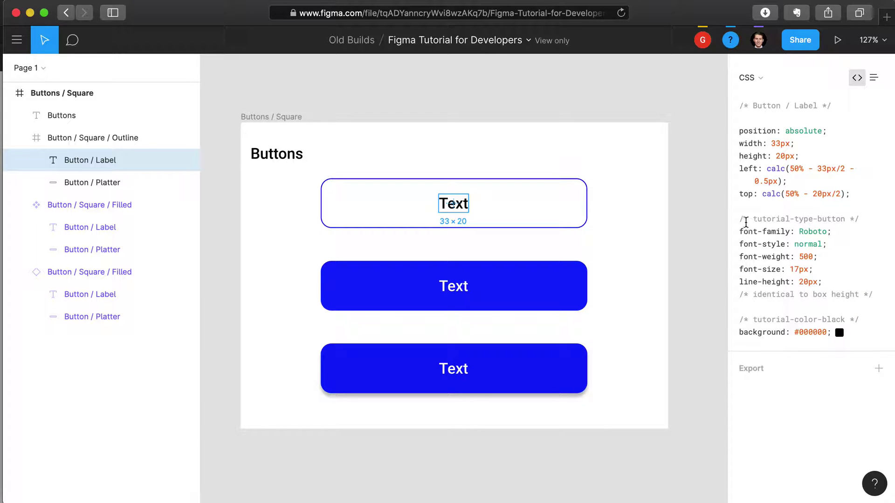
left_click_drag(740, 220, 869, 217)
left_click(834, 219)
- Highlight the Roboto 500 17px font declarations and the style comment line above them
left_click_drag(821, 282, 735, 233)
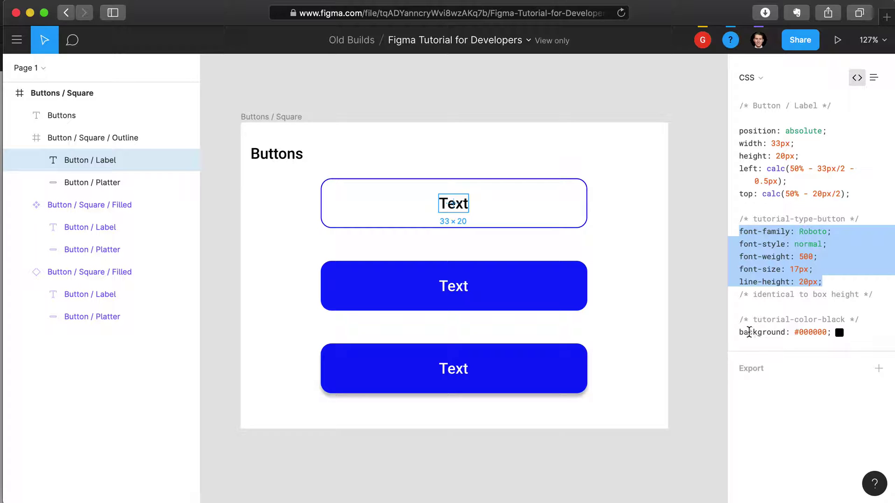
left_click(748, 332)
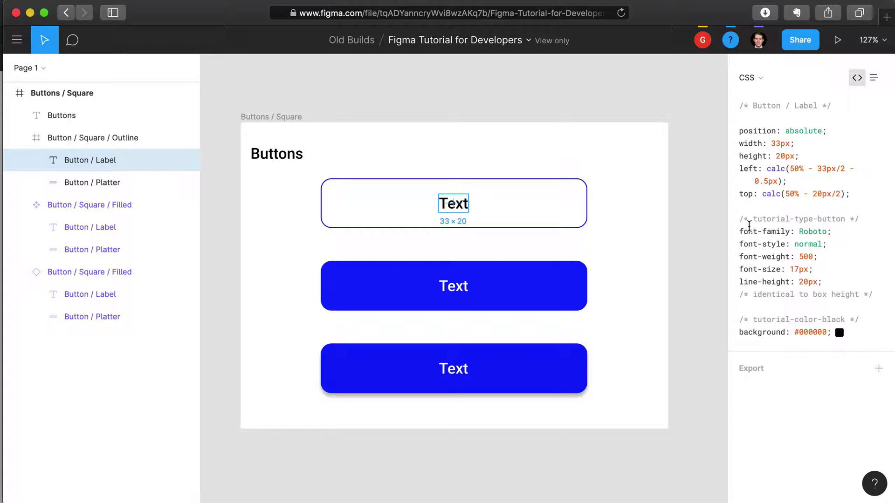
left_click_drag(740, 228, 823, 281)
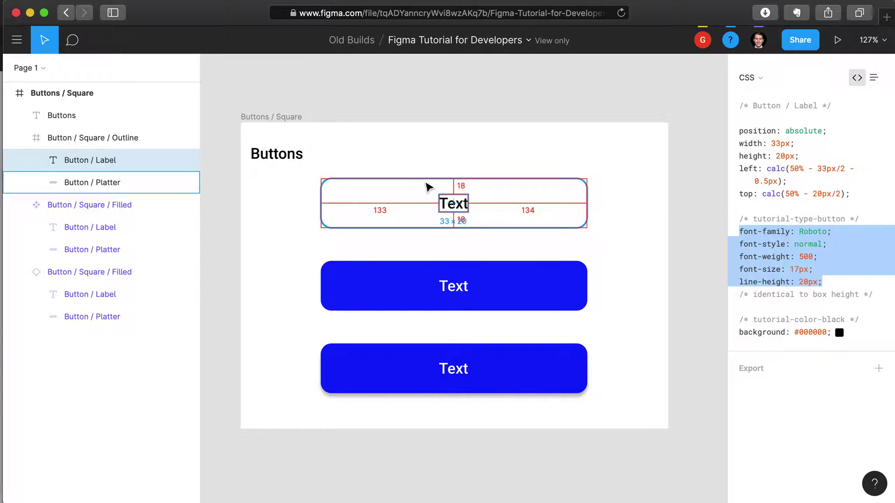
left_click_drag(743, 219, 865, 220)
left_click(865, 220)
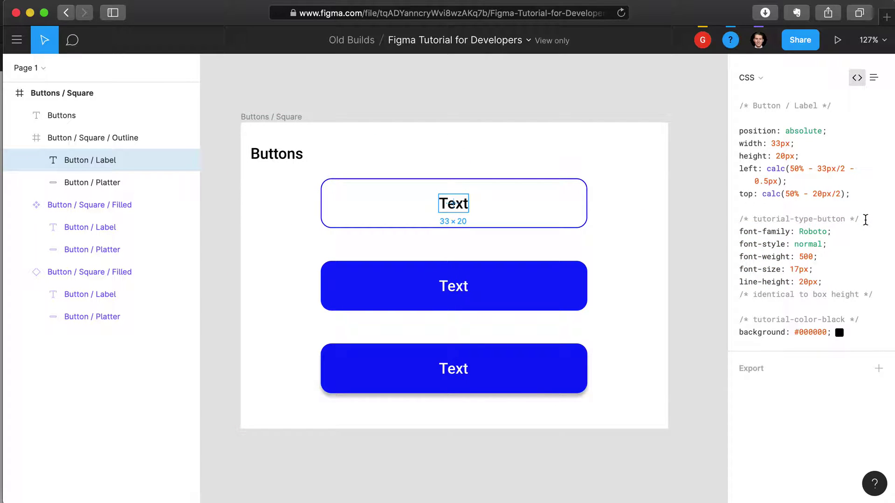
- Select the filled button's blue platter and highlight its tutorial-color-blue and Button / Platter comments
left_click(382, 284)
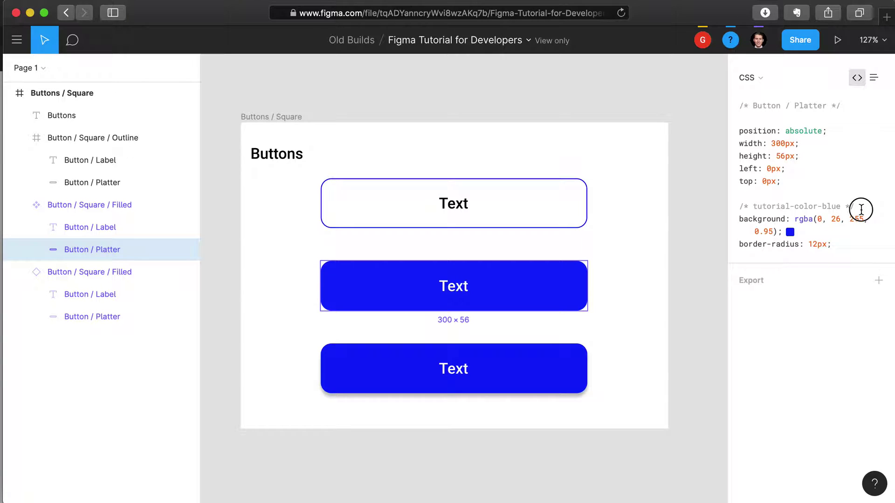
left_click_drag(861, 209, 738, 208)
left_click(747, 200)
left_click(739, 104)
left_click_drag(740, 104, 841, 110)
left_click(841, 110)
- Check the label's 'identical to box height' comment, then reselect the Button / Platter
left_click(116, 229)
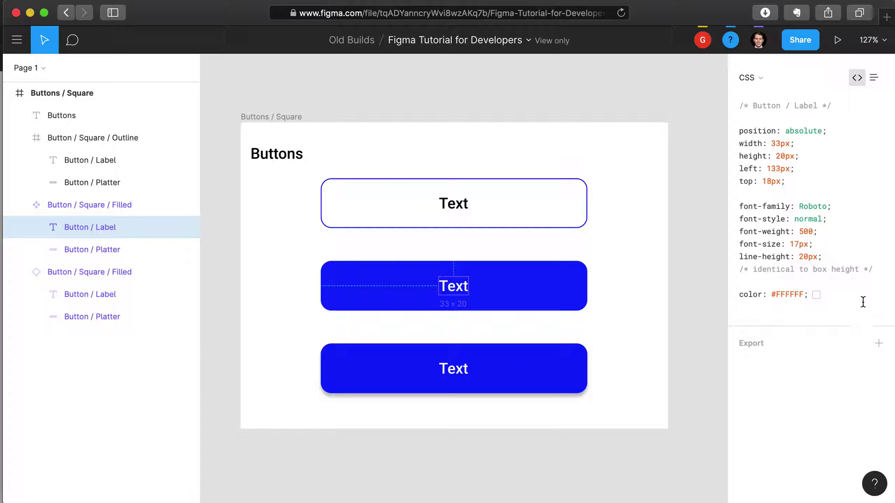
left_click_drag(875, 271, 731, 267)
left_click(741, 275)
left_click(163, 249)
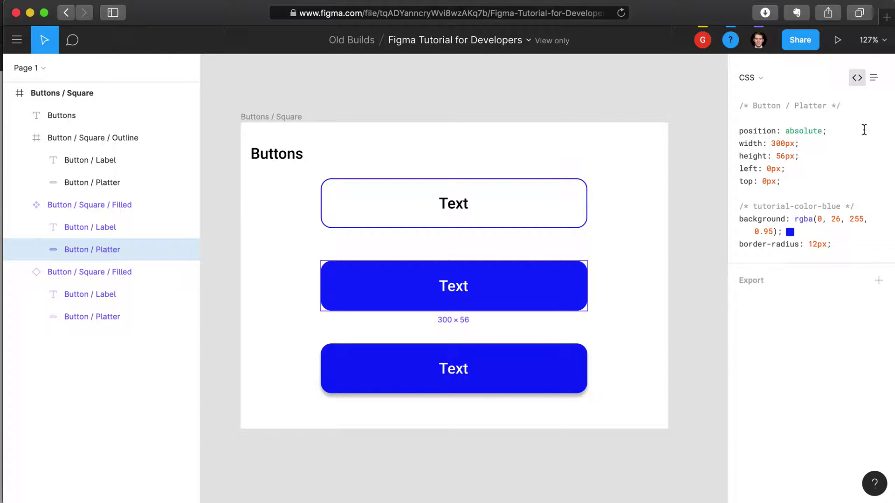
- View the platter as a table, highlighting Fill Color Style: tutorial-color-blue, then select the outline label
left_click(869, 80)
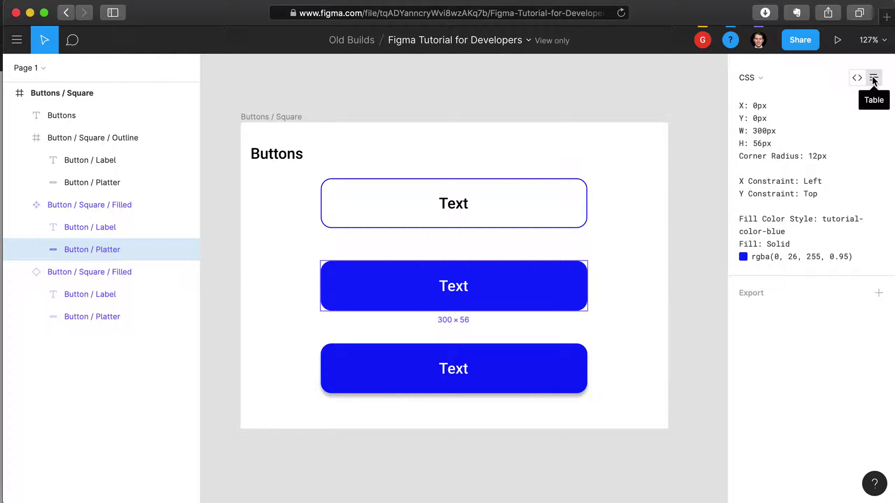
left_click(740, 220)
left_click_drag(740, 220, 829, 227)
left_click(830, 227)
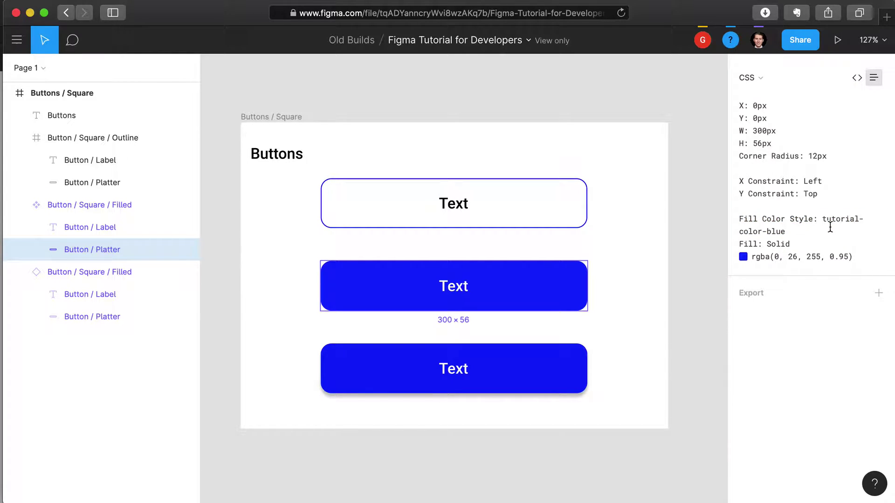
left_click(459, 209)
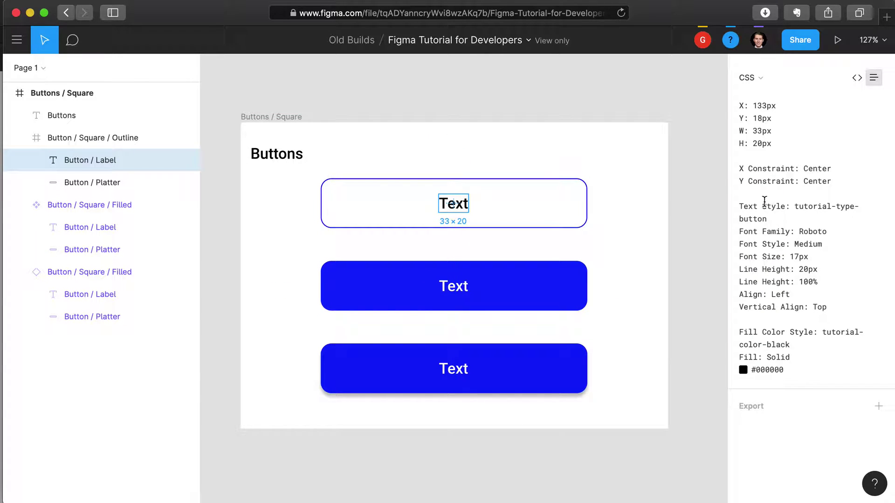